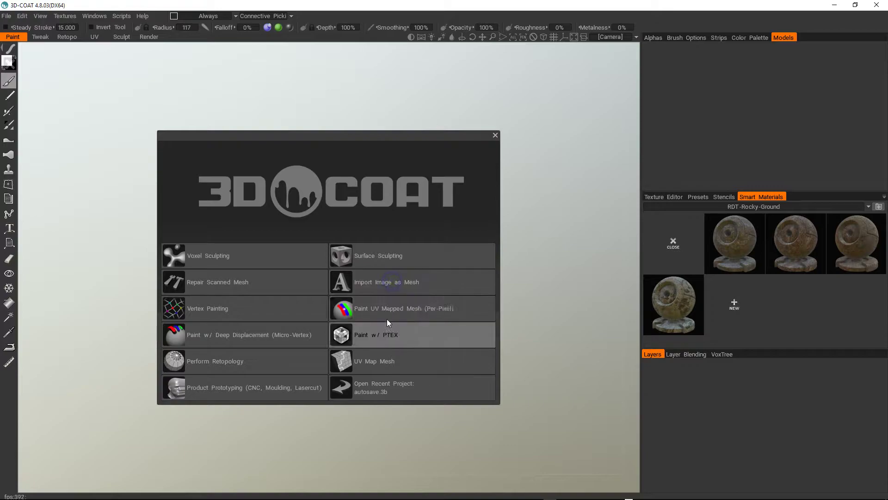
# - Open the FBX model from the Tess Models 2 folder for per-pixel UV-mapped painting
pyautogui.click(183, 253)
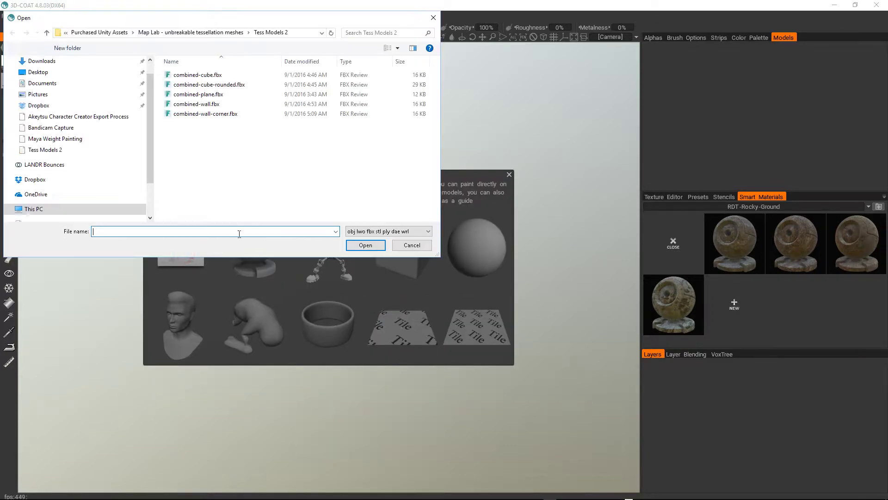
pyautogui.click(198, 75)
pyautogui.click(359, 251)
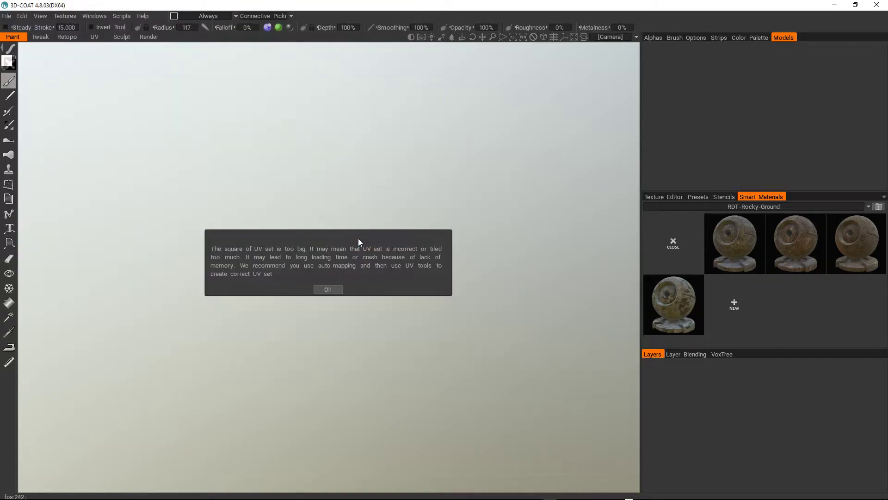
# - Import the mesh with Auto-Mapping UVs, 393216 subdivision and 8192 texture size
pyautogui.click(337, 290)
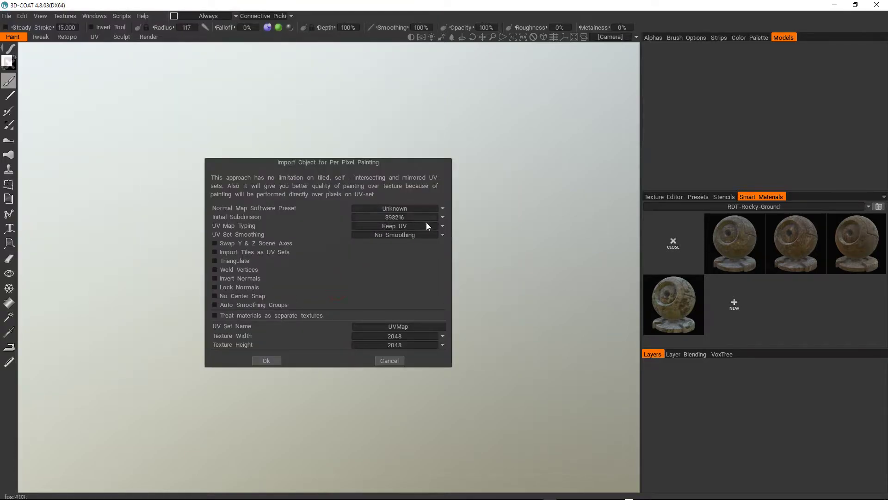
pyautogui.click(440, 225)
pyautogui.click(398, 245)
pyautogui.click(441, 218)
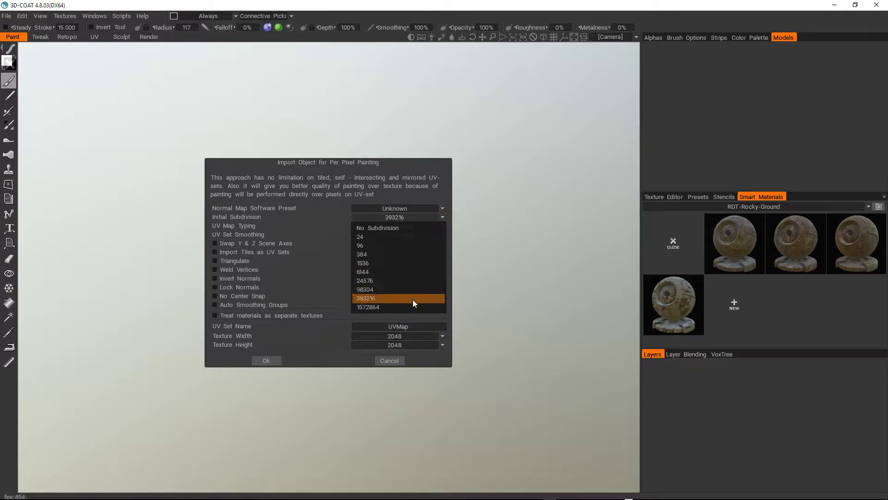
pyautogui.click(413, 299)
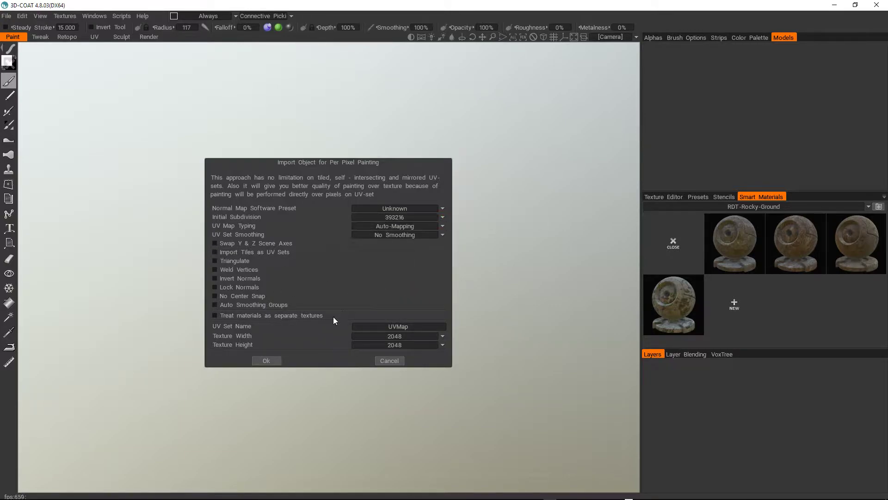
pyautogui.click(442, 336)
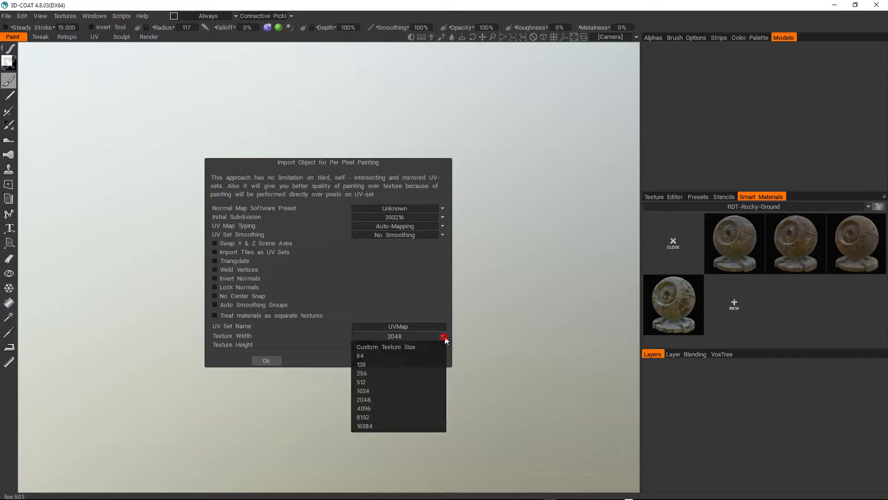
pyautogui.click(387, 417)
pyautogui.click(266, 361)
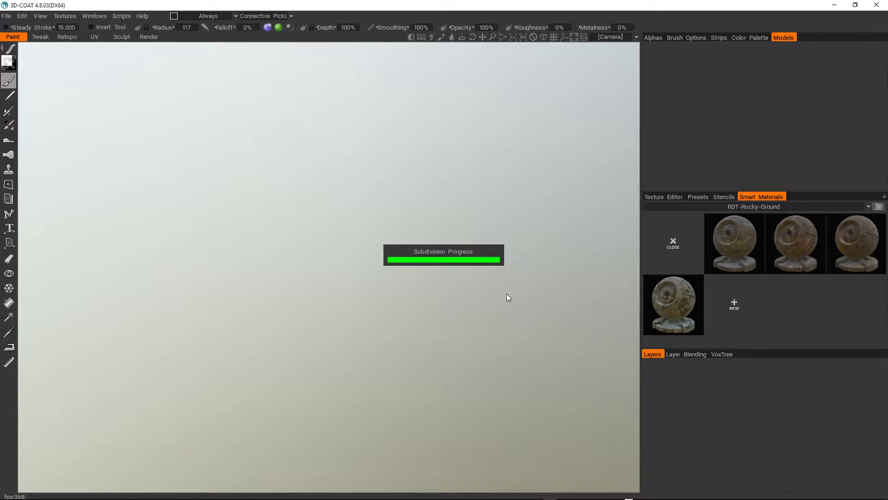
# - Calculate ambient occlusion with sphere light sources into a new AmbientOcclusion layer
pyautogui.click(55, 17)
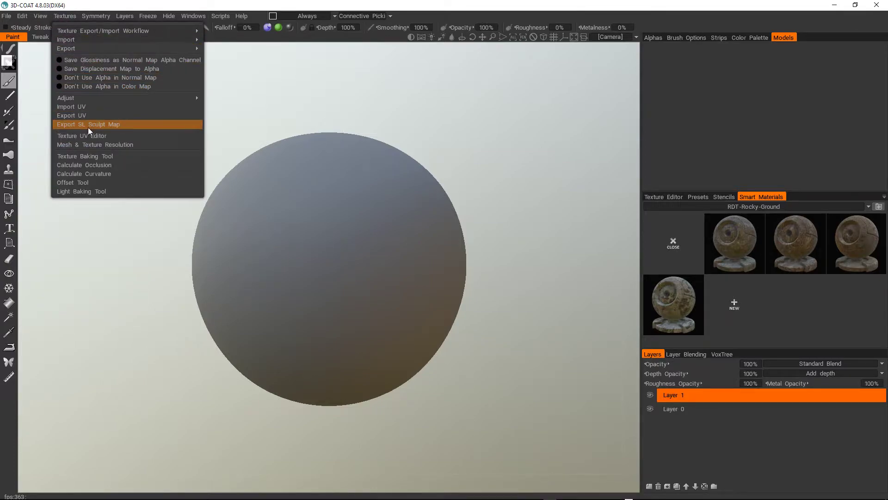
pyautogui.click(97, 167)
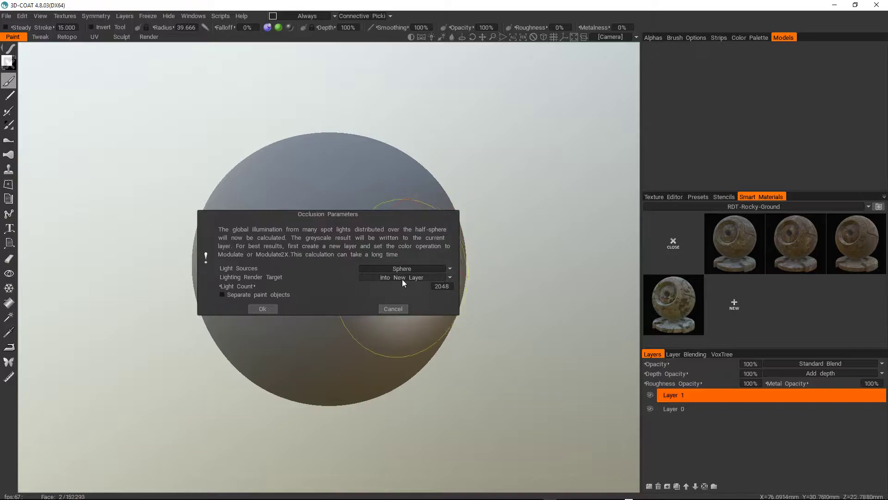
pyautogui.click(275, 309)
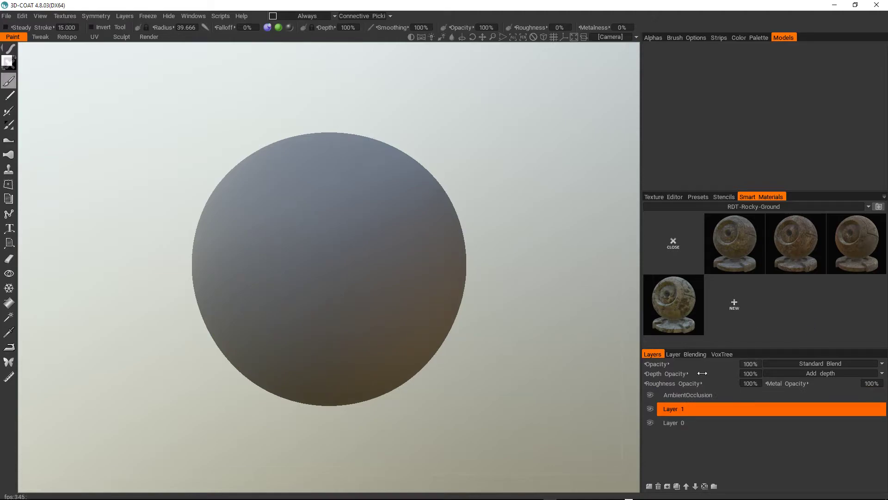
# - Set the AmbientOcclusion layer's blend mode to Modulate2X and pick the ROCKY-GROUND-01 smart material
pyautogui.click(698, 396)
pyautogui.click(699, 395)
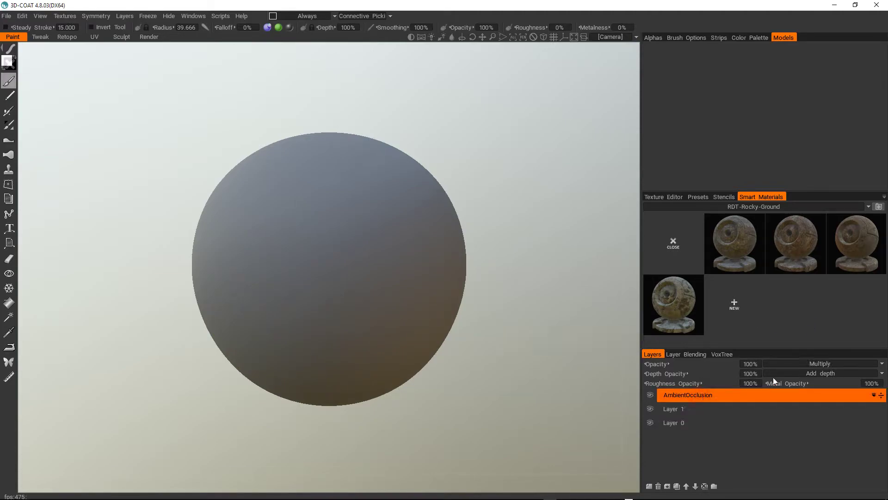
pyautogui.click(883, 364)
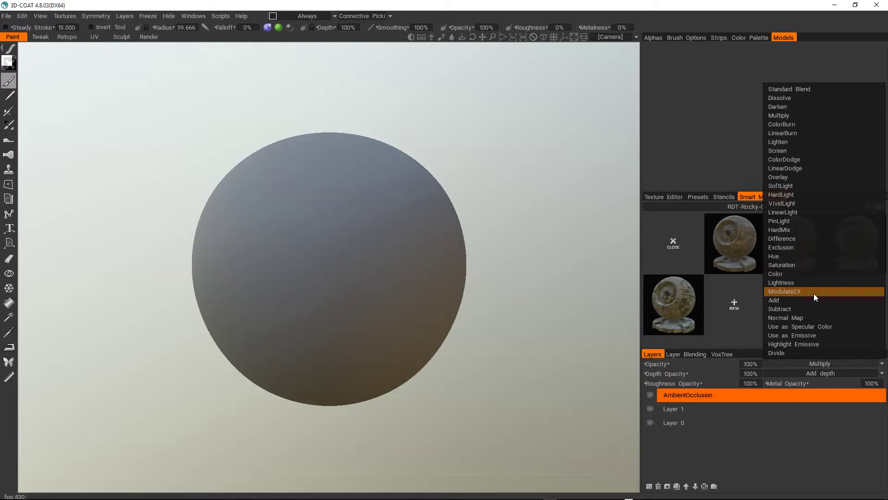
pyautogui.click(750, 296)
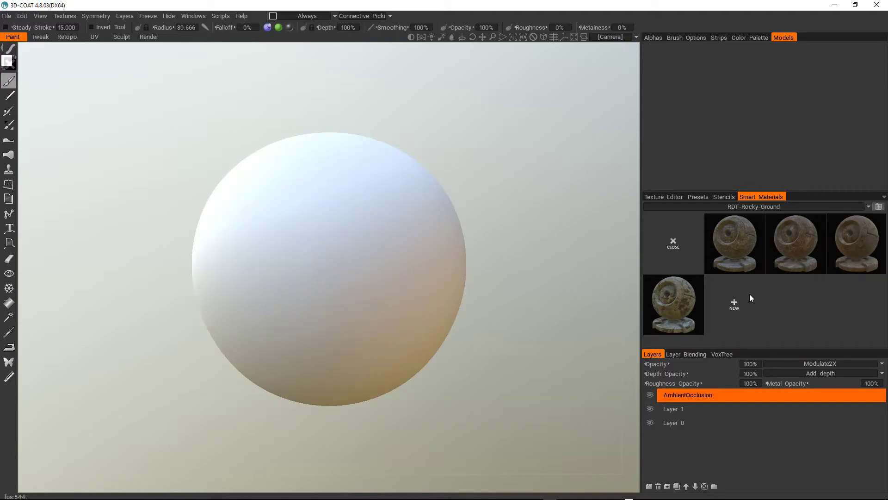
pyautogui.click(737, 248)
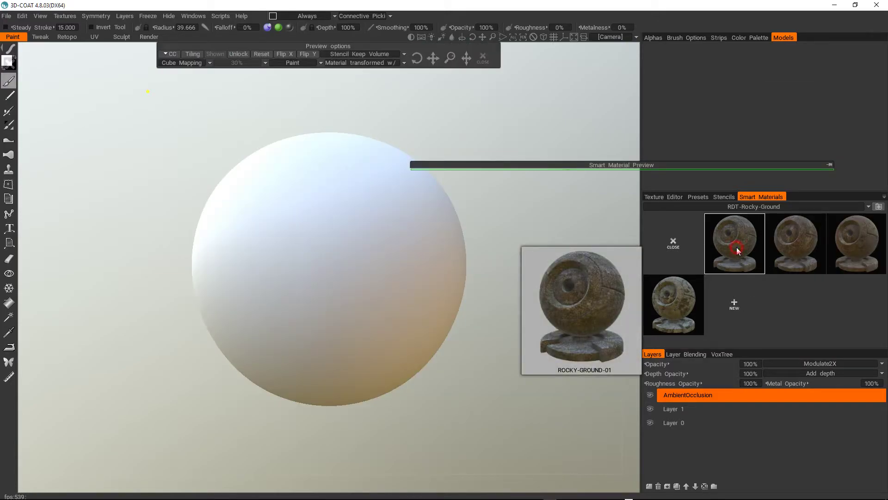
# - Review ROCKY-GROUND-01 in the Smart Material Editor without changes, and move the preview panel aside
pyautogui.rightClick(737, 249)
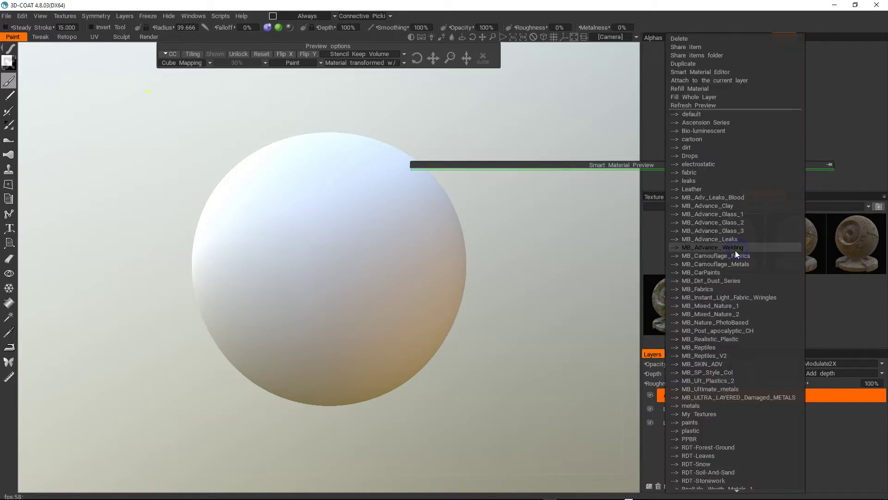
pyautogui.click(706, 74)
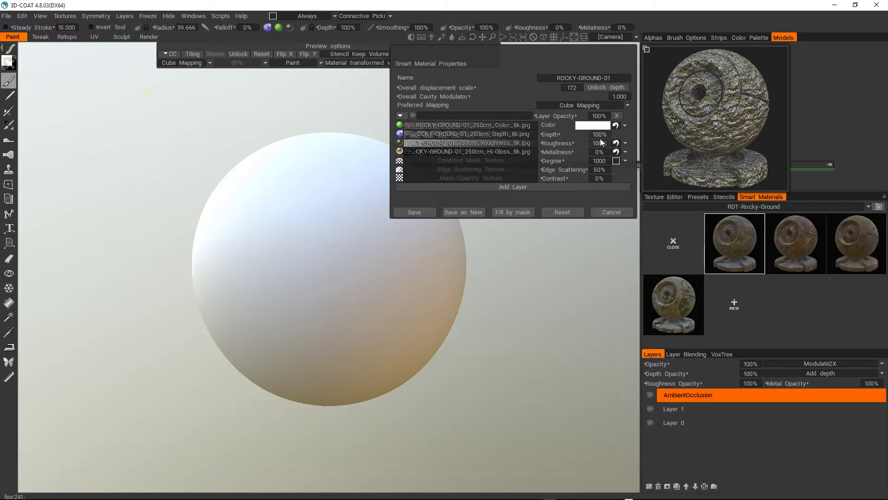
pyautogui.moveTo(472, 152)
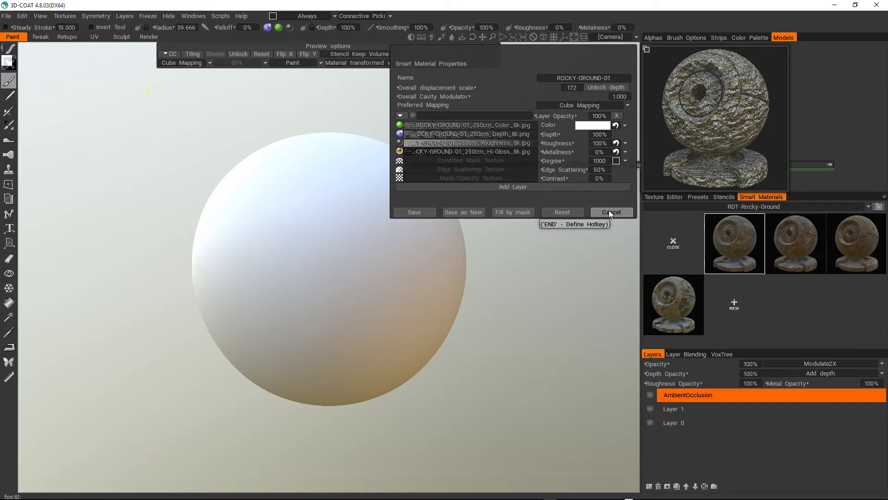
pyautogui.click(609, 211)
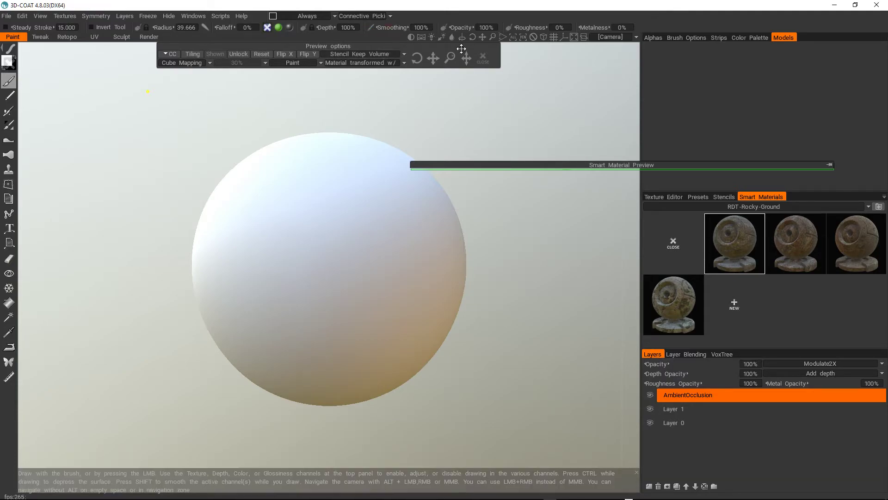
pyautogui.moveTo(467, 57); pyautogui.dragTo(546, 86)
# - Reposition the material preview panel and paint a first rocky patch on the sphere's centre
pyautogui.click(267, 28)
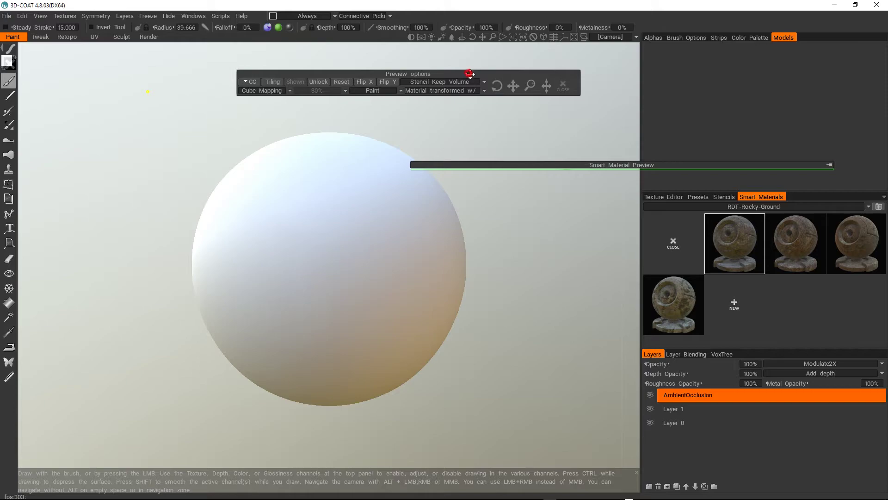
pyautogui.moveTo(465, 78); pyautogui.dragTo(478, 94)
pyautogui.click(266, 28)
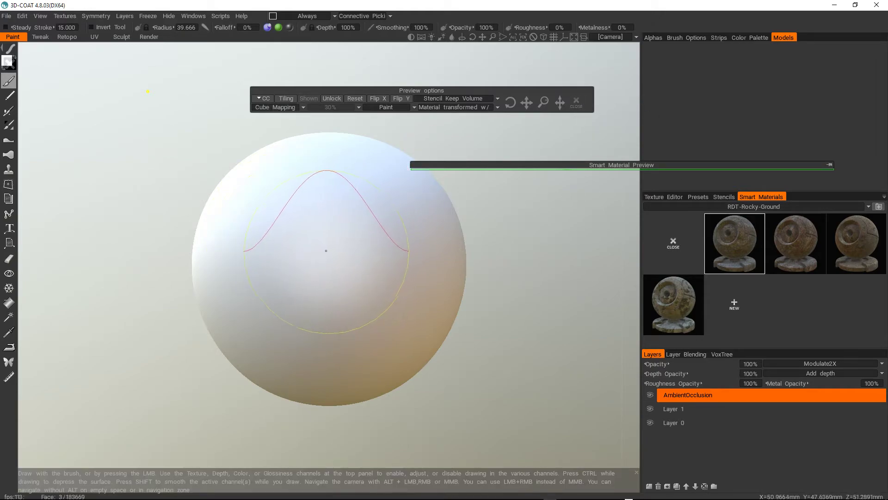
pyautogui.moveTo(307, 253); pyautogui.dragTo(324, 265)
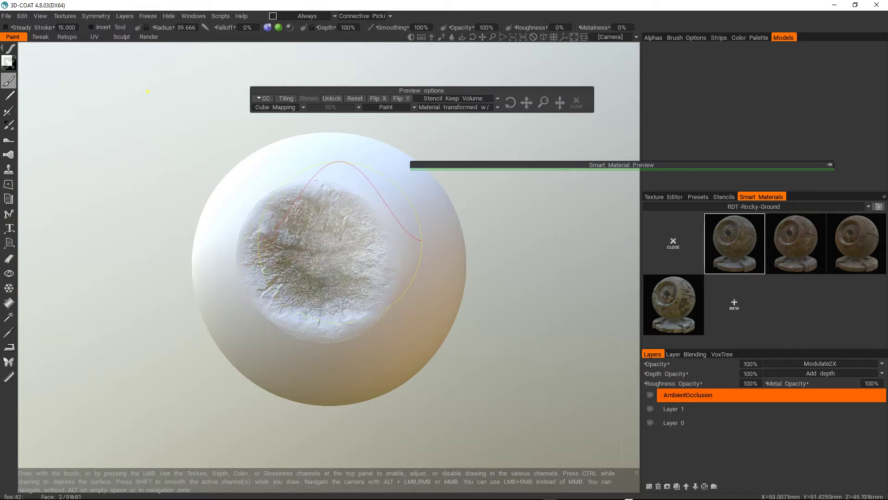
# - Set paint depth to 50% and extend the rocky patch upward across the sphere
pyautogui.click(348, 27)
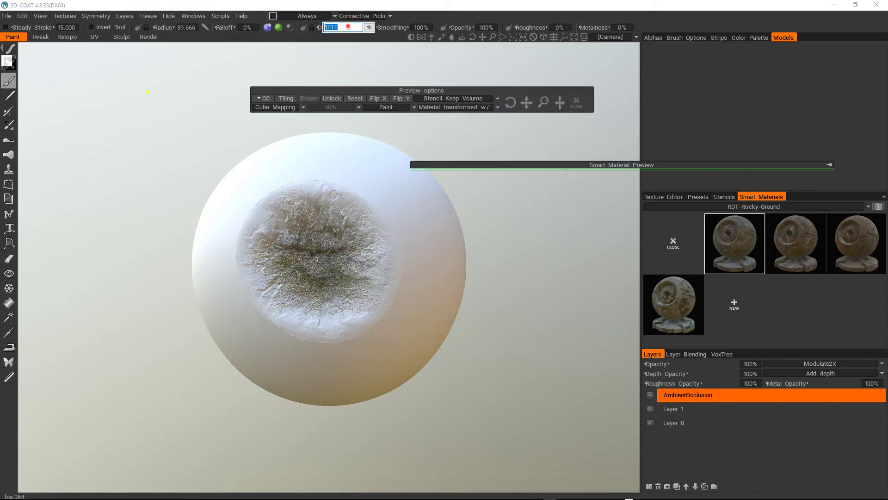
pyautogui.write('50')
pyautogui.press('Return')
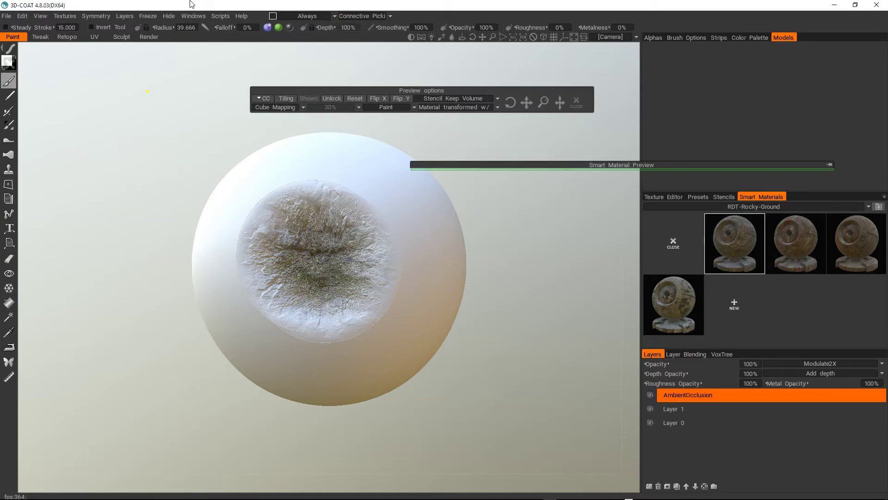
pyautogui.moveTo(331, 233)
pyautogui.mouseDown()
pyautogui.moveTo(330, 273)
pyautogui.moveTo(279, 263)
pyautogui.moveTo(256, 194)
pyautogui.moveTo(310, 198)
pyautogui.moveTo(318, 255)
pyautogui.moveTo(381, 282)
pyautogui.moveTo(398, 272)
pyautogui.moveTo(383, 255)
pyautogui.mouseUp()
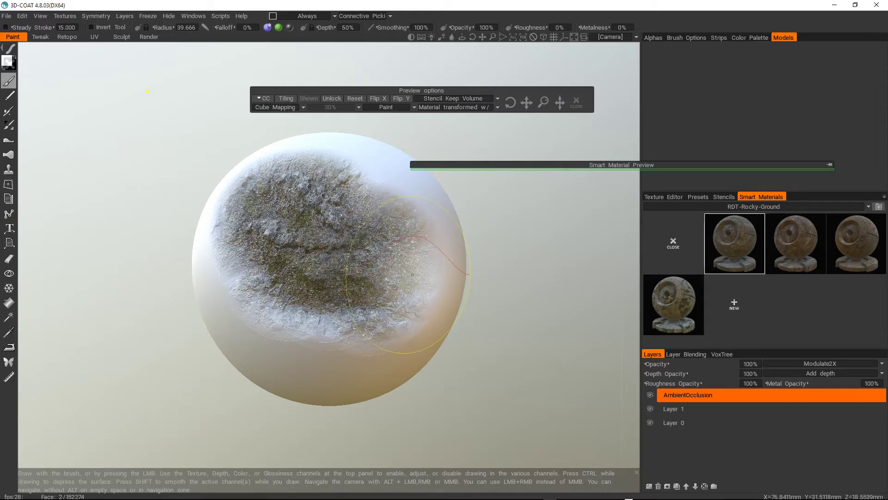
pyautogui.moveTo(580, 304)
pyautogui.mouseDown()
pyautogui.moveTo(503, 315)
pyautogui.moveTo(507, 354)
pyautogui.mouseUp()
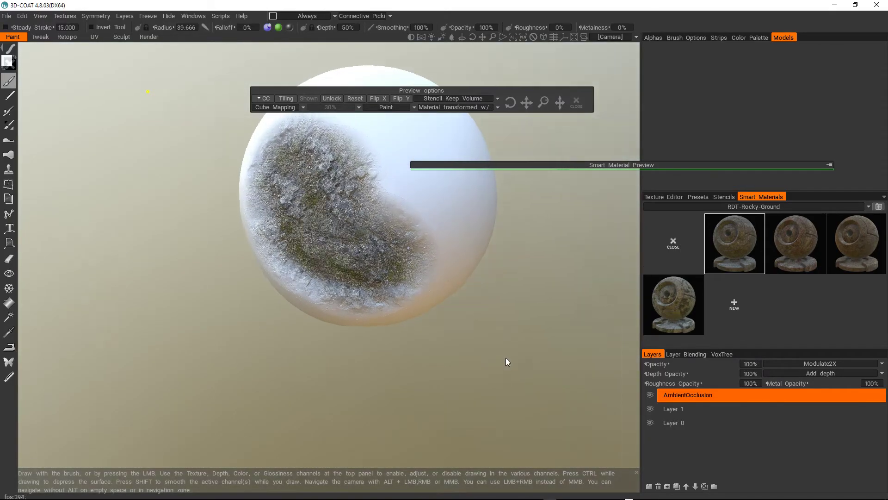
# - Zoom and orbit around the sphere to inspect and extend the rocky-ground texture
pyautogui.scroll(2, 505, 357)
pyautogui.scroll(3, 468, 333)
pyautogui.scroll(2, 468, 333)
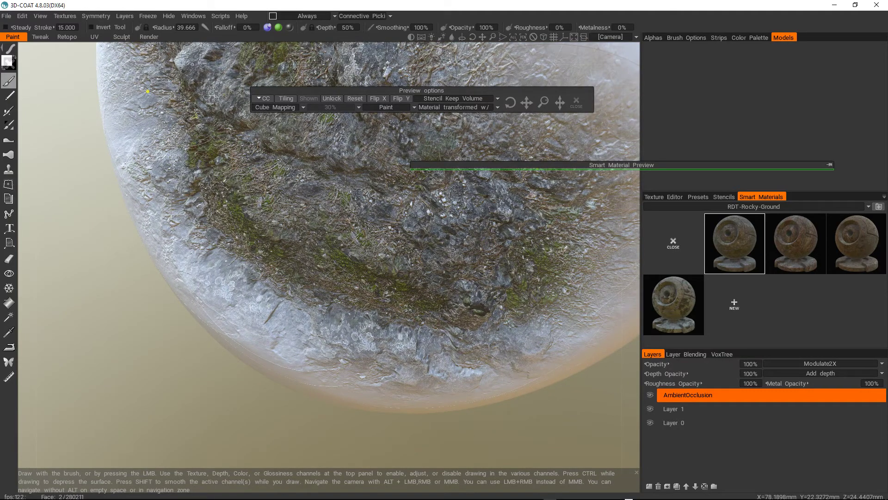
pyautogui.scroll(-2, 525, 298)
pyautogui.scroll(-2, 525, 298)
pyautogui.scroll(-2, 526, 298)
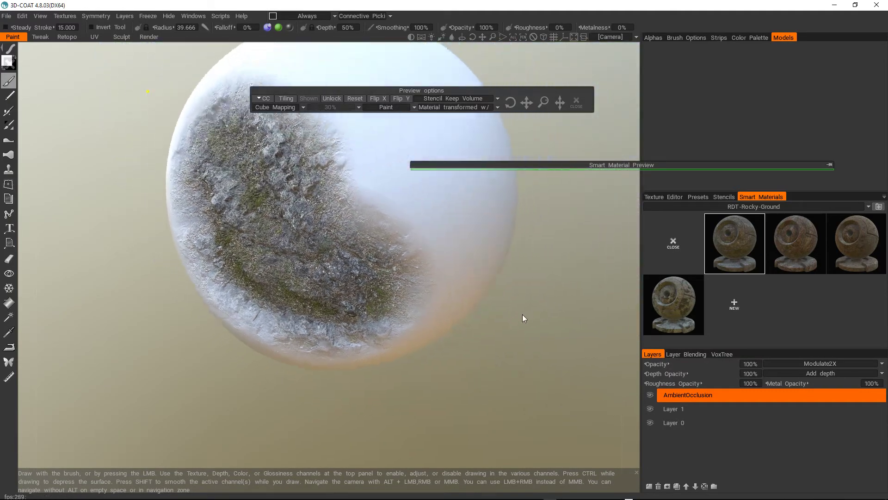
pyautogui.moveTo(526, 313); pyautogui.dragTo(473, 345)
pyautogui.moveTo(436, 356); pyautogui.dragTo(495, 337, button='right')
pyautogui.moveTo(495, 337)
pyautogui.mouseDown()
pyautogui.moveTo(515, 298)
pyautogui.moveTo(524, 312)
pyautogui.moveTo(546, 314)
pyautogui.mouseUp()
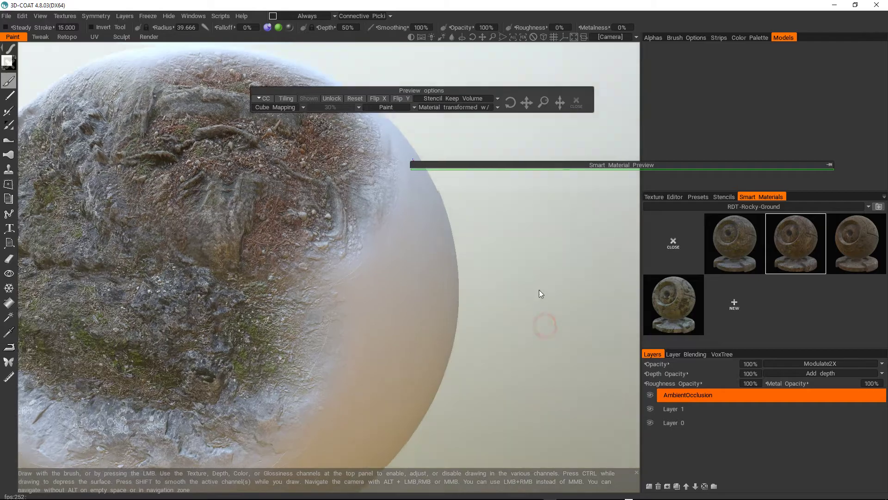
pyautogui.moveTo(539, 293)
pyautogui.mouseDown()
pyautogui.moveTo(579, 331)
pyautogui.moveTo(555, 287)
pyautogui.moveTo(507, 276)
pyautogui.mouseUp()
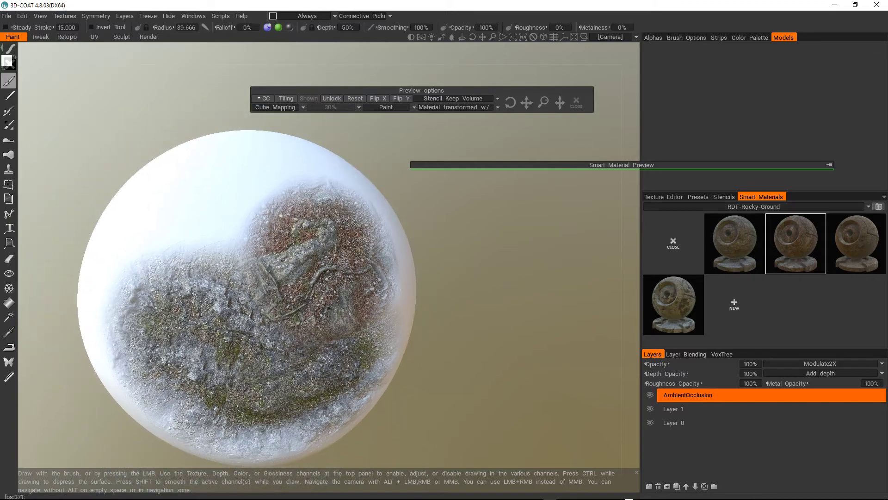
pyautogui.click(8, 16)
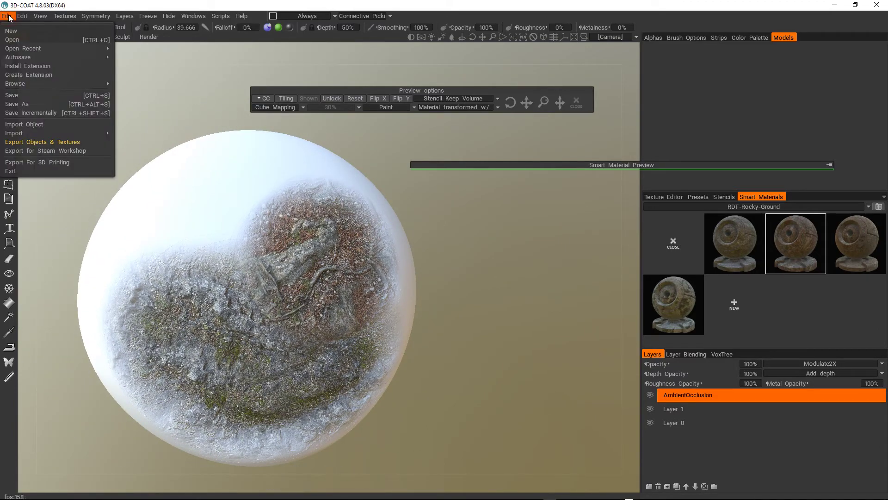
pyautogui.click(48, 143)
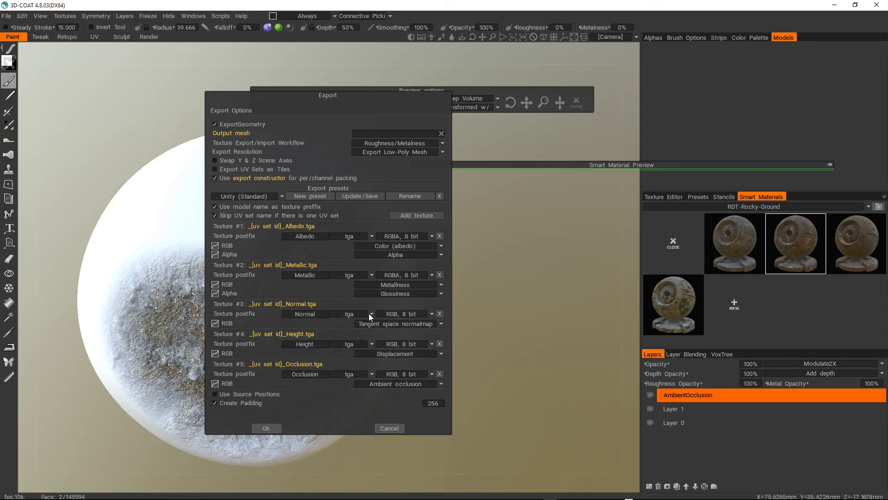
pyautogui.click(395, 431)
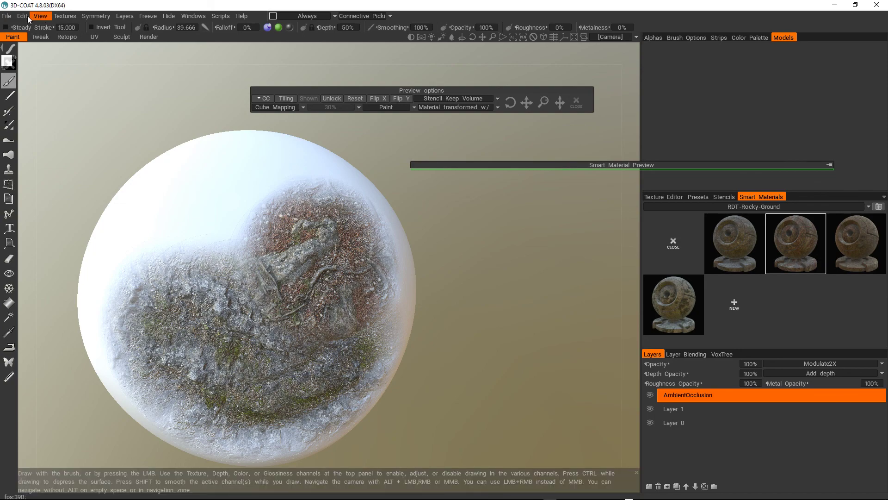